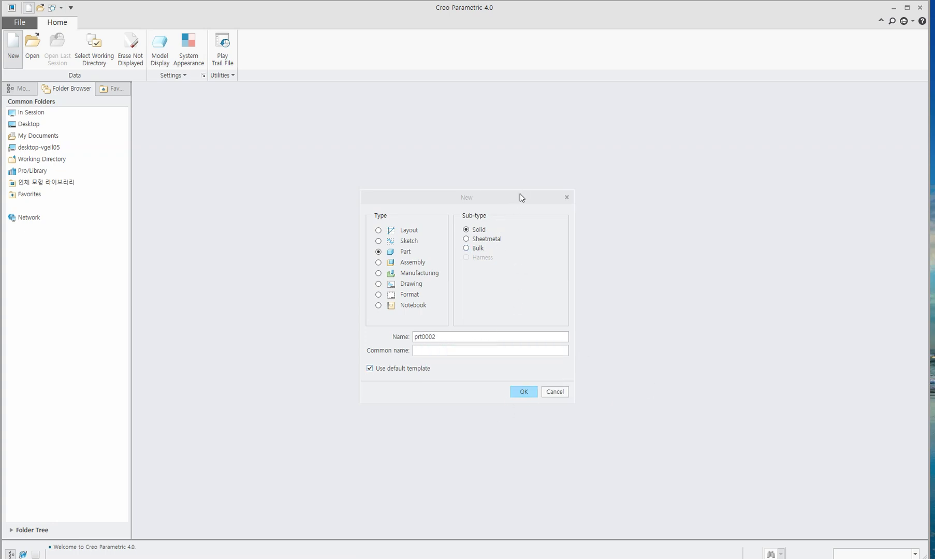
Create solid part prt0002 from the default template
left_click_drag(520, 194, 471, 144)
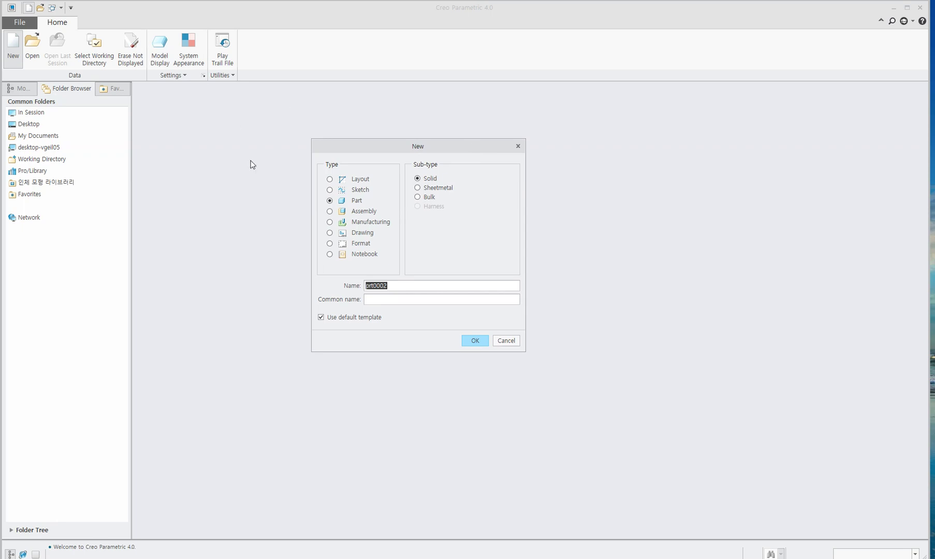
left_click(475, 340)
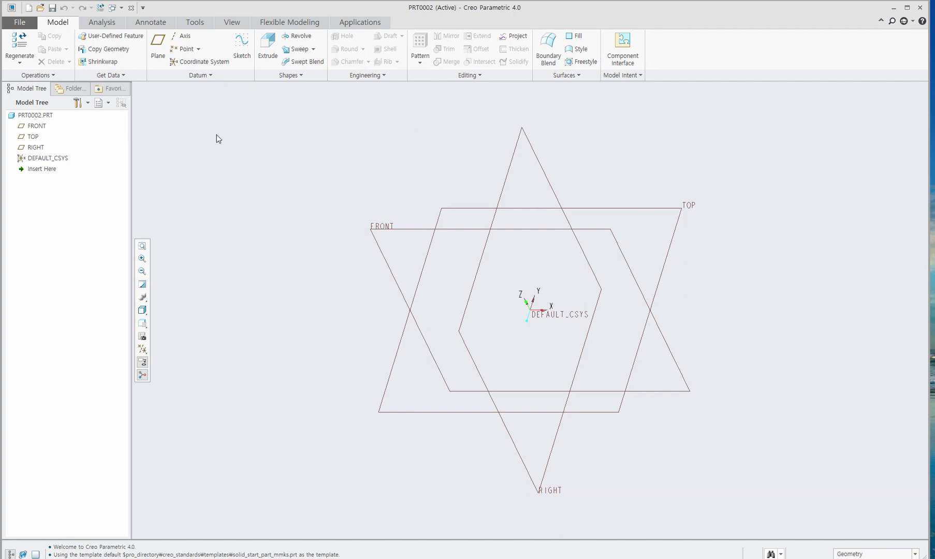
Select the TOP datum plane in the Model Tree and start Sketch 1 on it
left_click(33, 138)
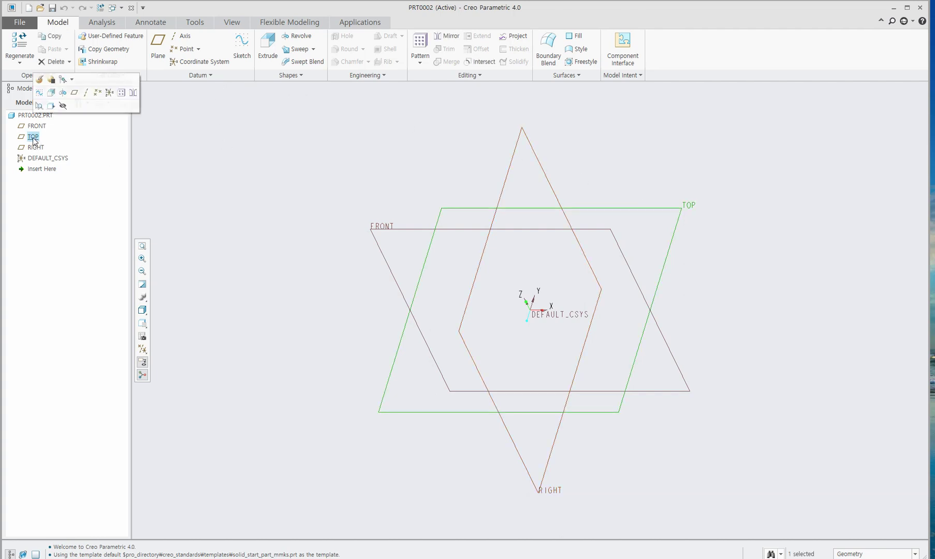
left_click(35, 147)
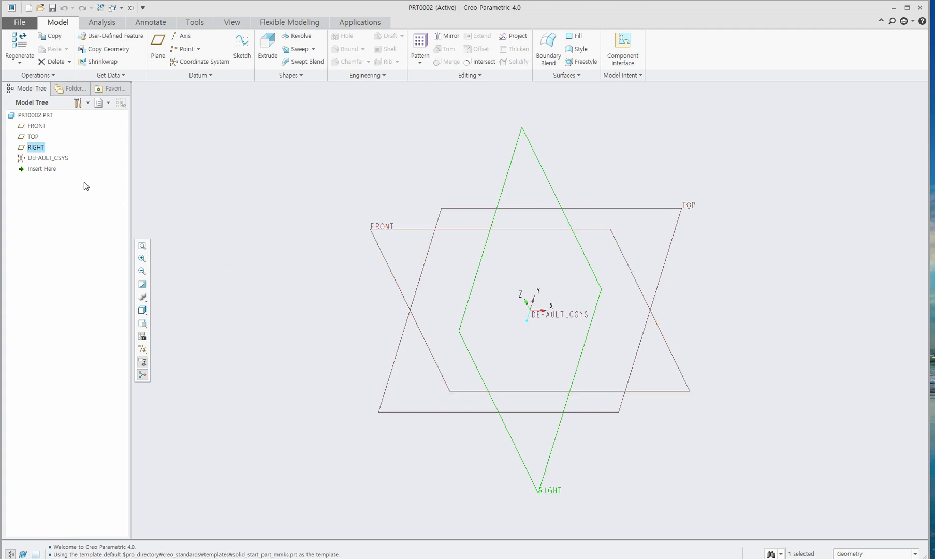
left_click(33, 137)
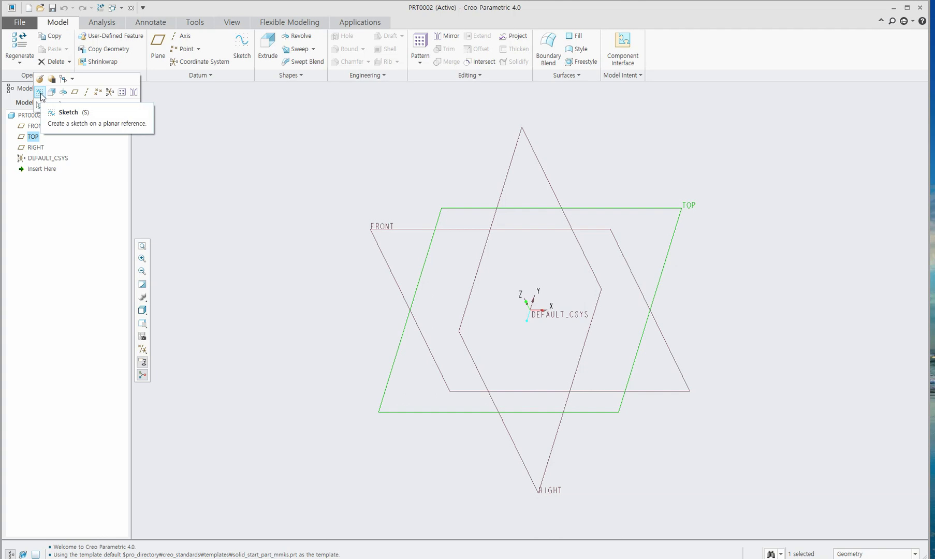
left_click(40, 94)
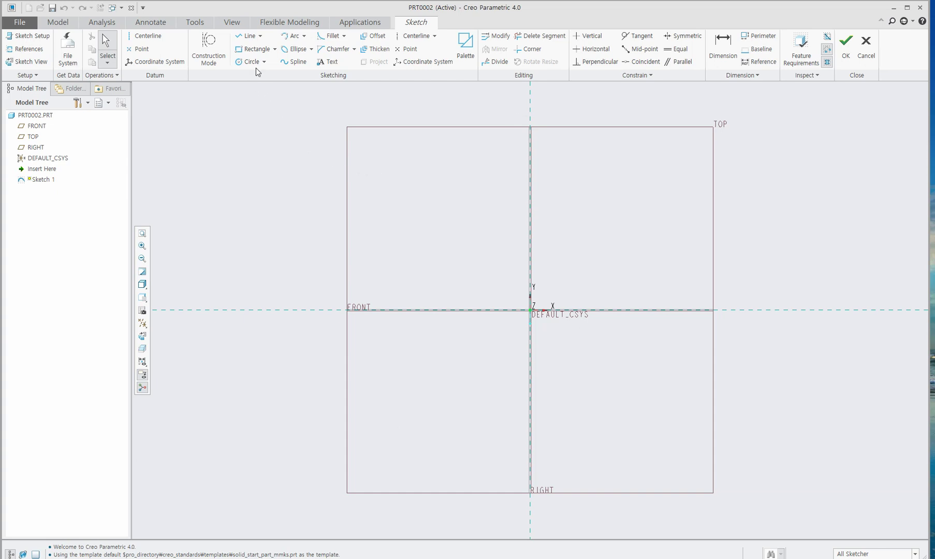
Start a line chain at the origin, going right along the horizontal axis, then straight up
left_click(249, 42)
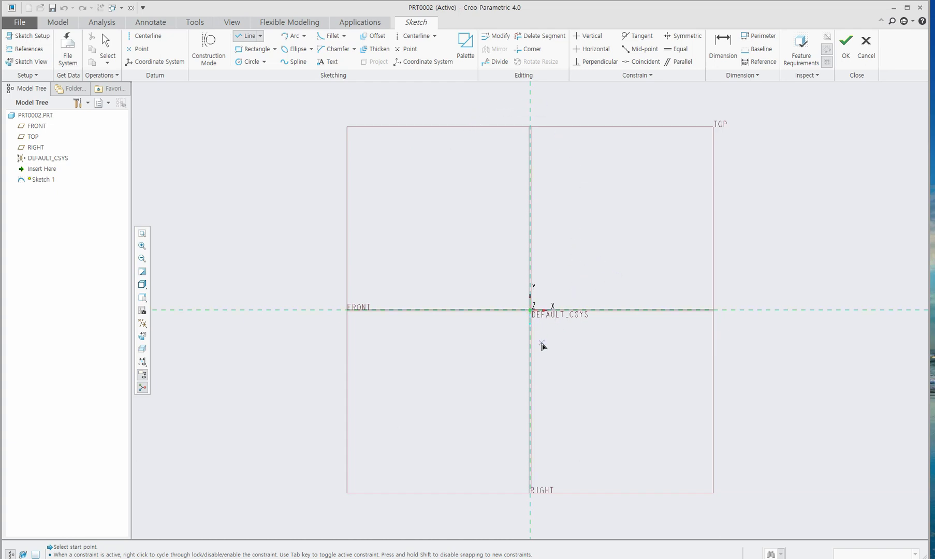
left_click(531, 310)
left_click(681, 311)
left_click(680, 135)
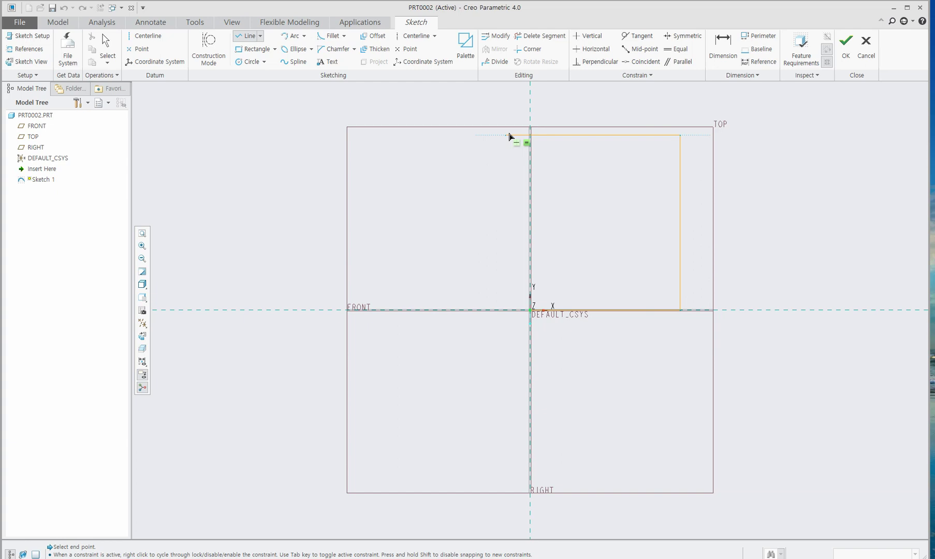
Extend the chain left across the top, then down through a left tip to below the origin
left_click(509, 135)
left_click(389, 247)
left_click(501, 341)
middle_click(496, 239)
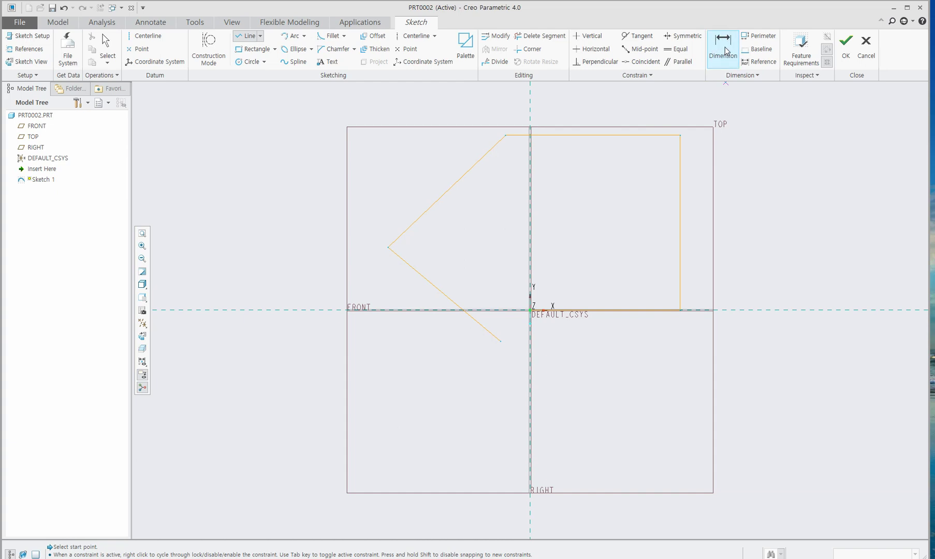
Dimension the top line's width as 300
left_click(725, 51)
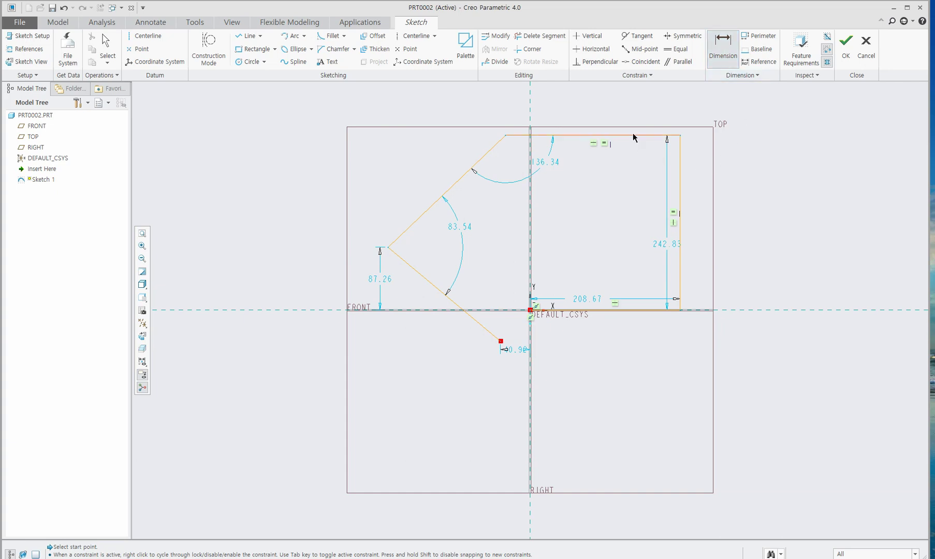
middle_click(608, 103)
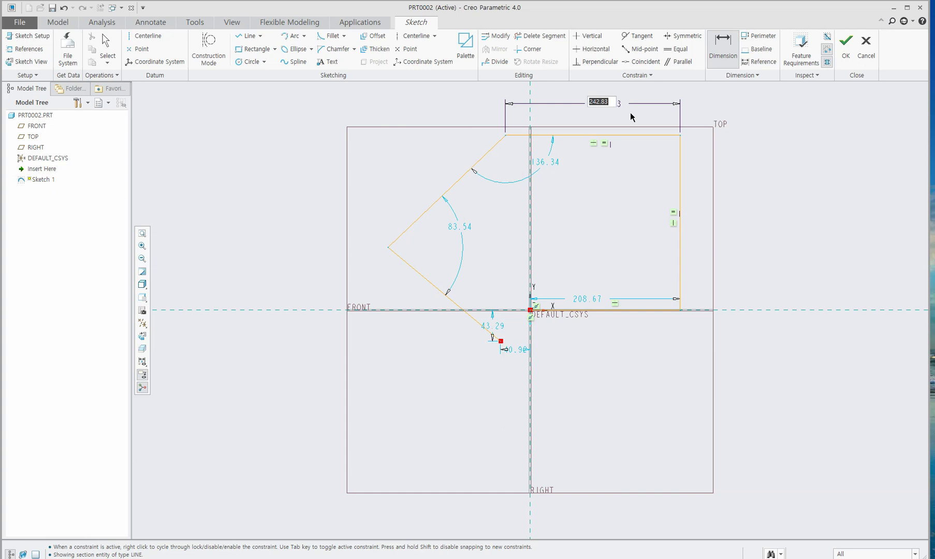
type("300")
key("Return")
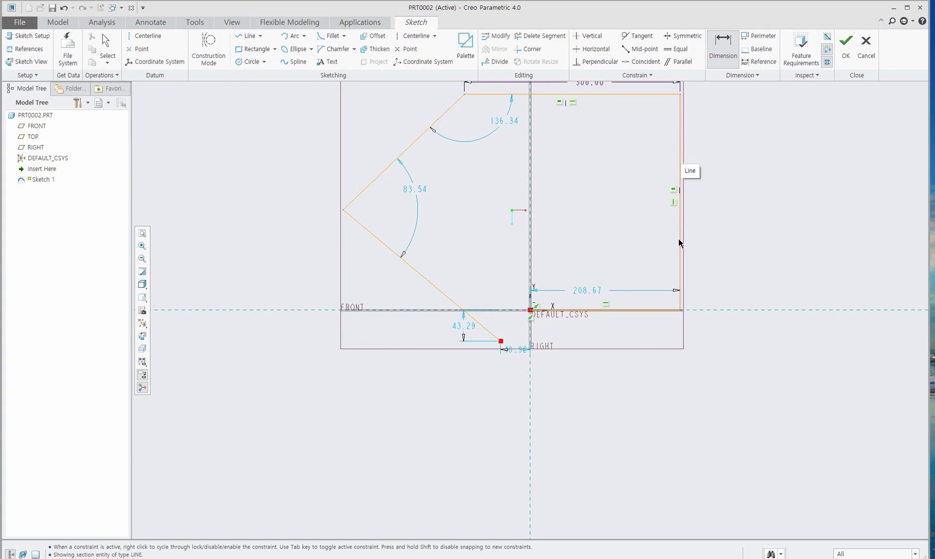
Add a height dimension to the right vertical edge, triggering a constraint conflict
scroll(612, 398, "up", 1)
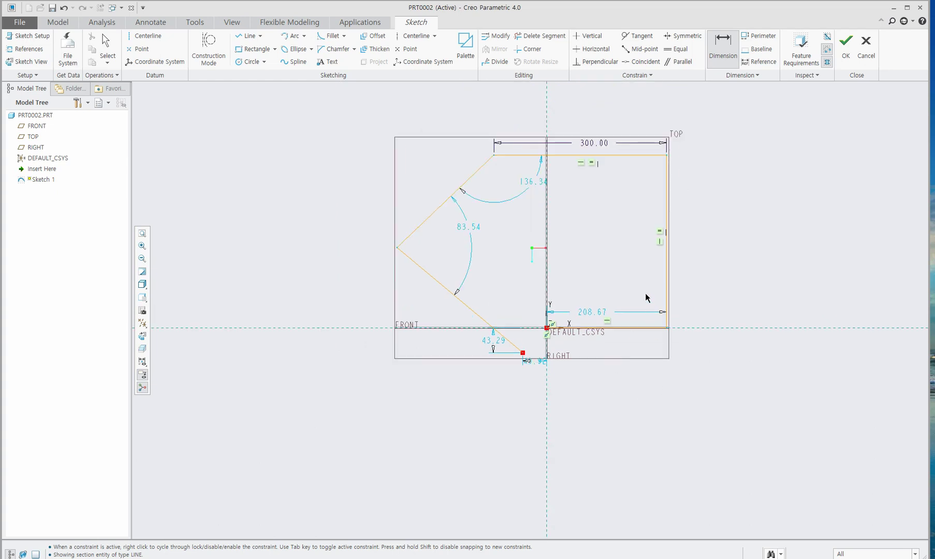
left_click(667, 203)
middle_click(711, 208)
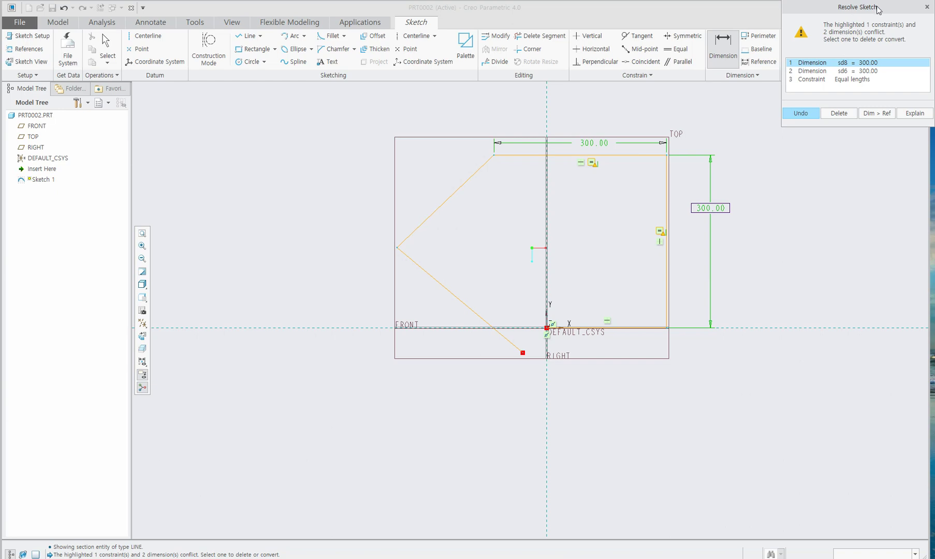
left_click_drag(878, 8, 797, 65)
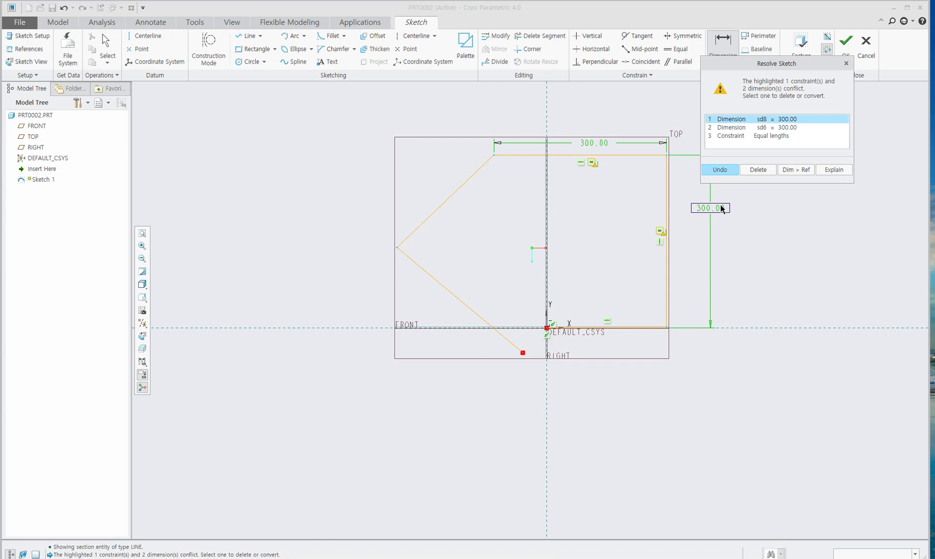
mouse_move(809, 63)
left_mouse_down()
mouse_move(761, 83)
mouse_move(808, 66)
left_mouse_up()
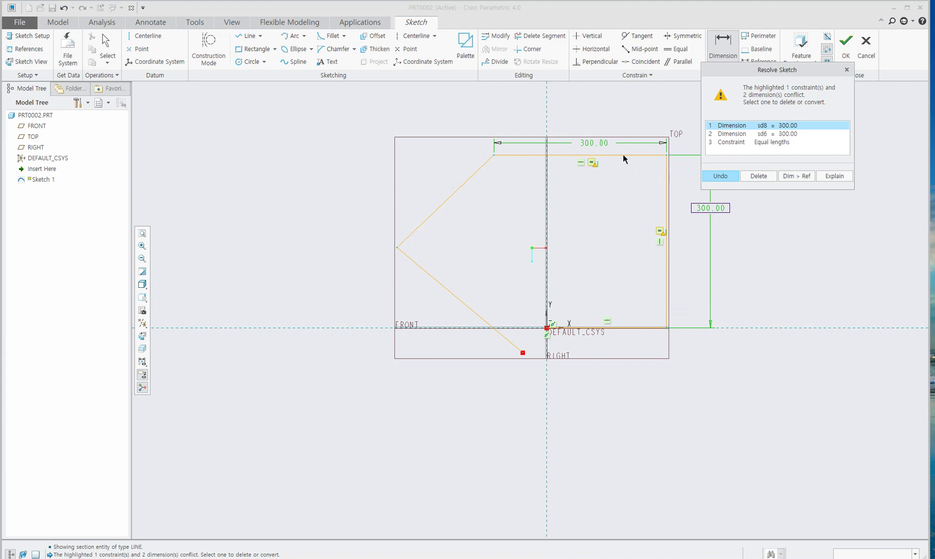
Compare conflicts sd6 and sd8 in Resolve Sketch, then delete the 300 height sd8
left_click(792, 134)
left_click(792, 135)
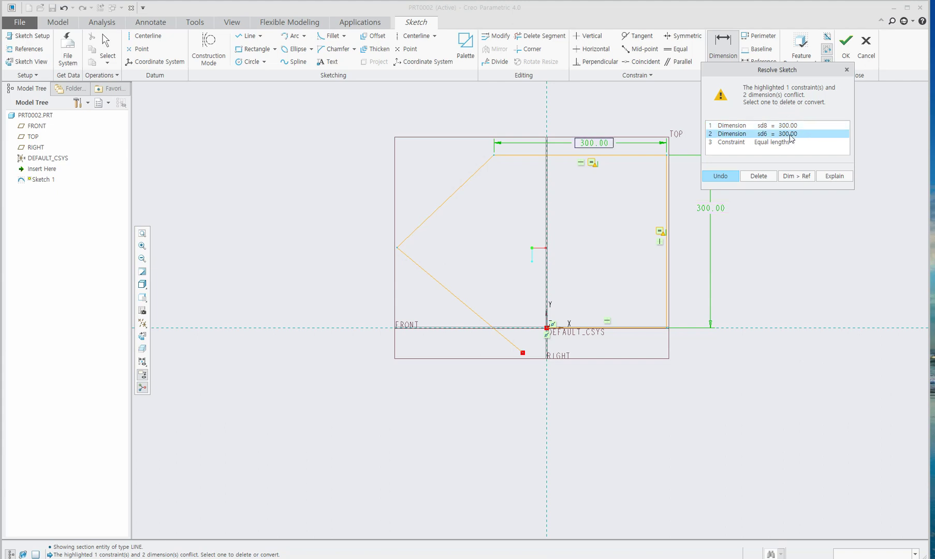
left_click(791, 126)
left_click(791, 127)
left_click(792, 134)
left_click(798, 126)
left_click(792, 135)
left_click(771, 127)
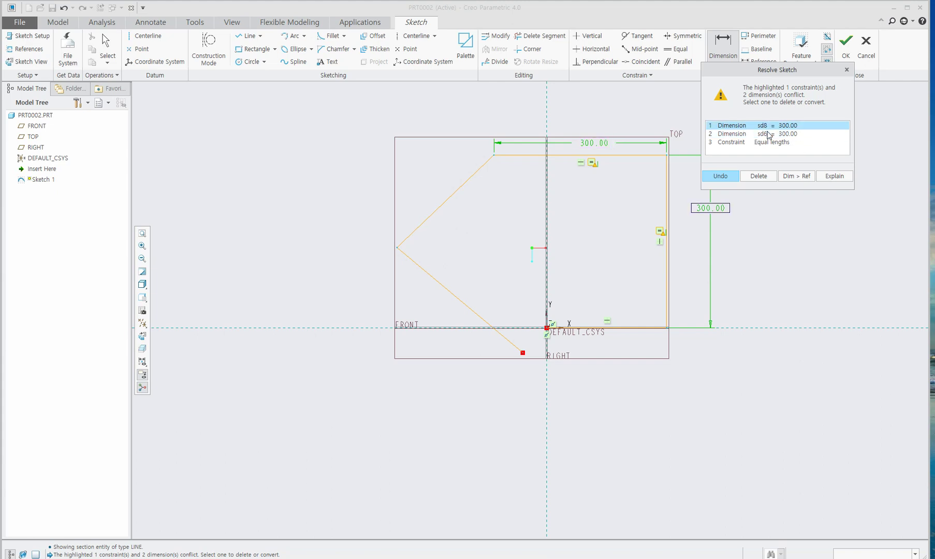
left_click(763, 178)
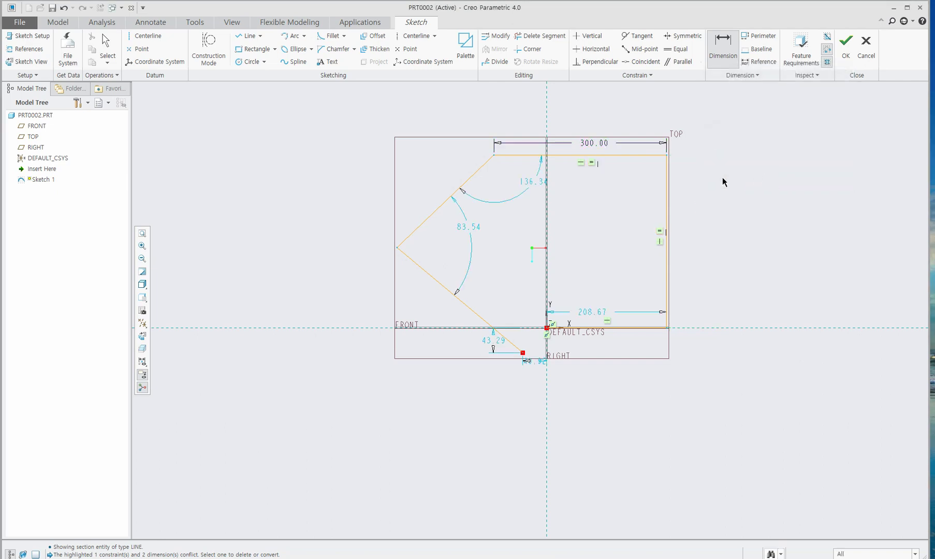
Re-dimension the right edge's height, then undo the conflicting 300.00 dimension
left_click(723, 51)
left_click(667, 212)
middle_click(696, 209)
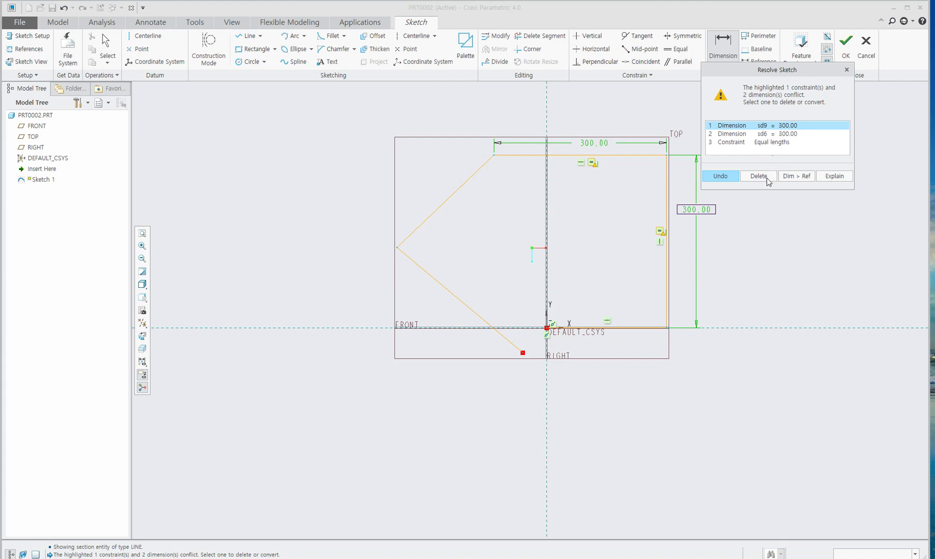
left_click(725, 177)
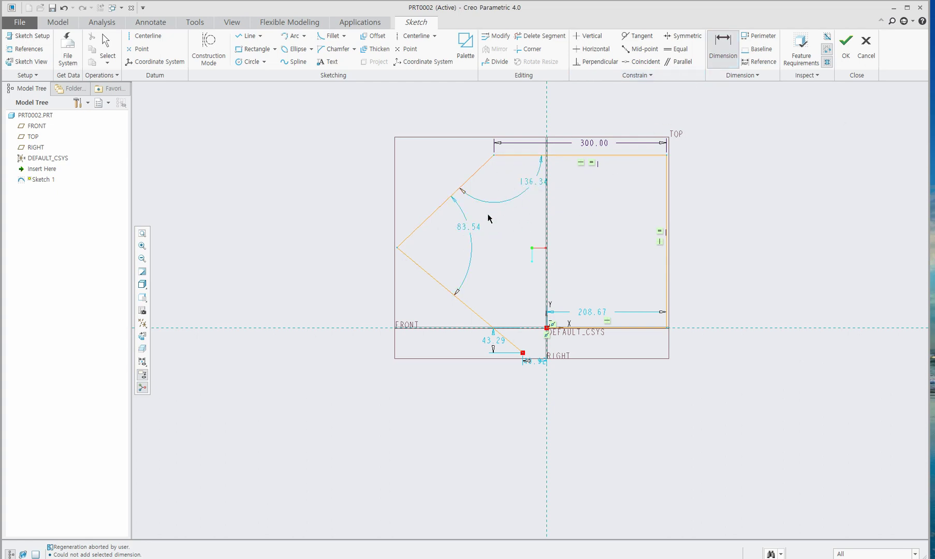
Change the 136.34 angle to 135° and the 83.54 left tip angle to 80°
double_click(533, 181)
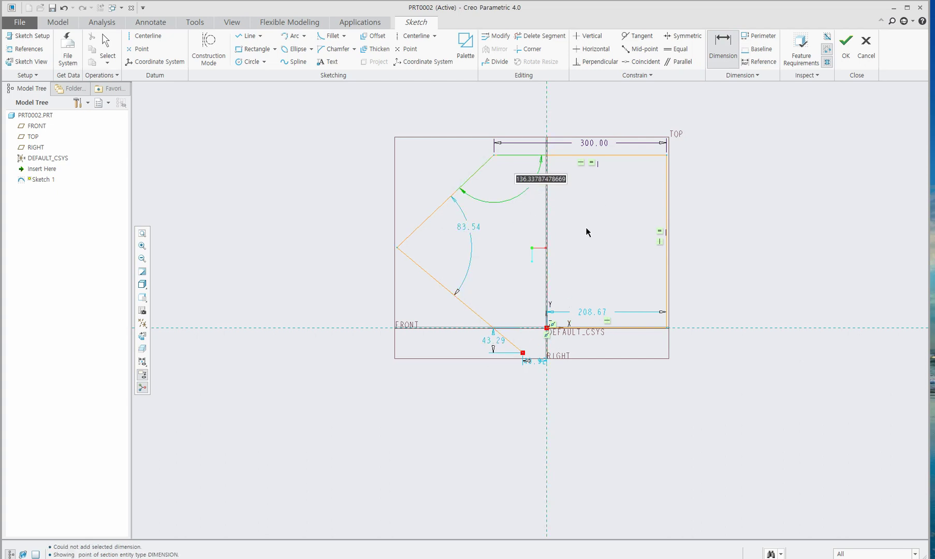
type("135")
key("Return")
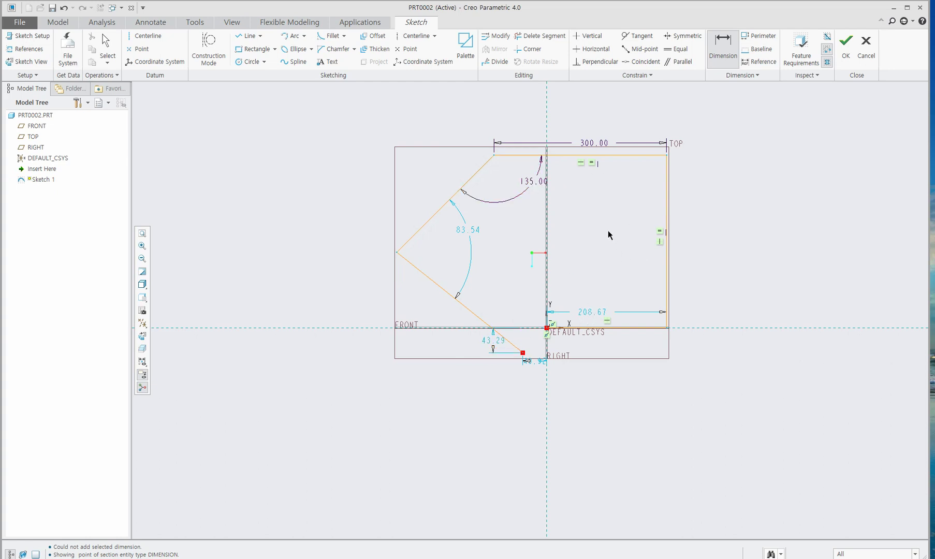
double_click(479, 227)
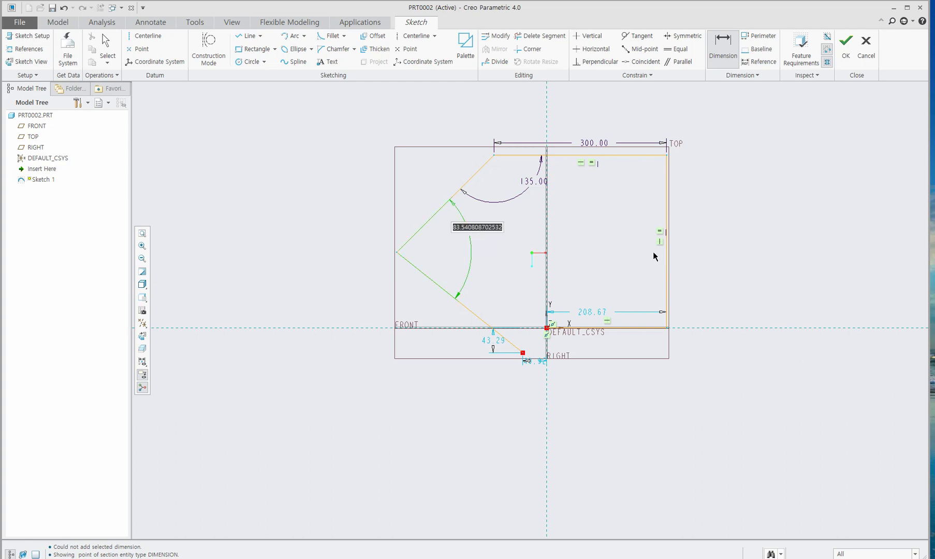
type("80")
key("Return")
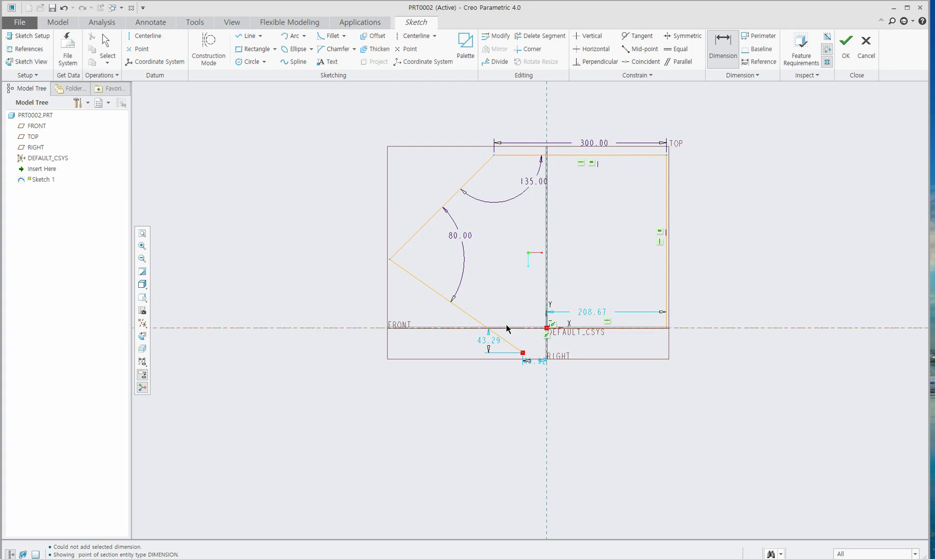
scroll(550, 394, "up", 3)
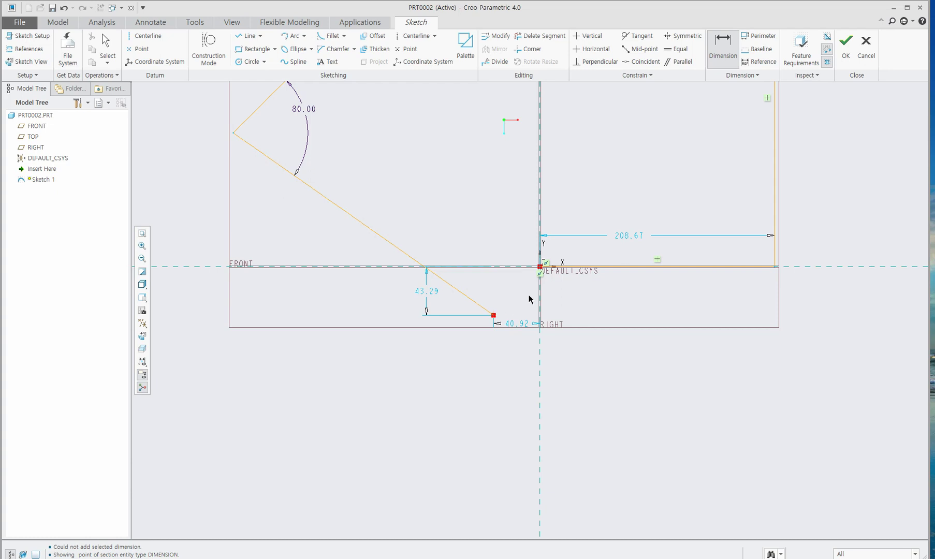
scroll(459, 403, "down", 1)
scroll(459, 404, "down", 3)
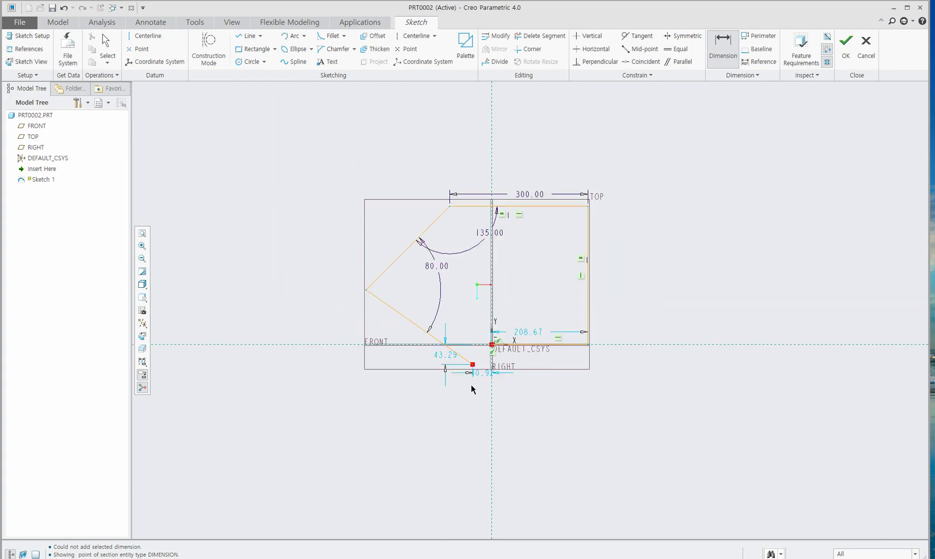
scroll(474, 384, "up", 2)
scroll(479, 378, "down", 1)
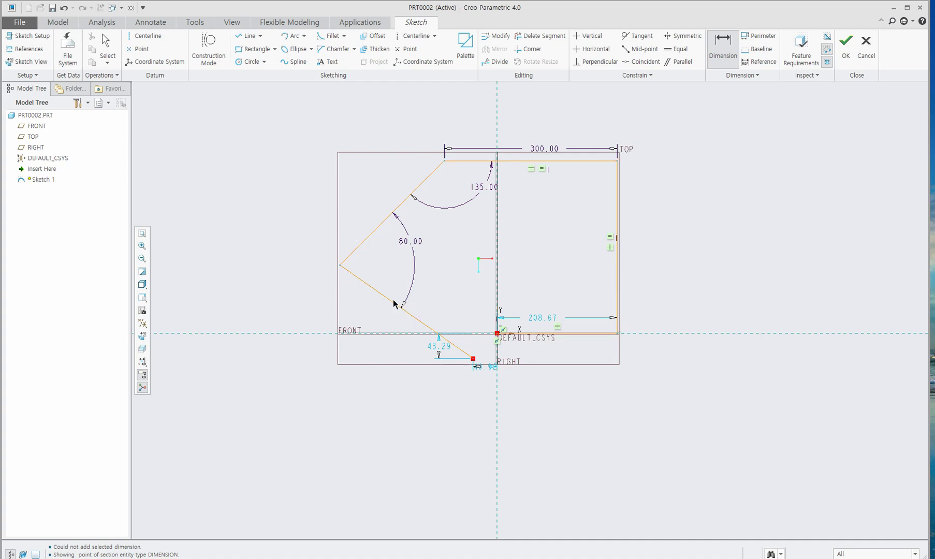
left_click(495, 332)
scroll(484, 354, "down", 3)
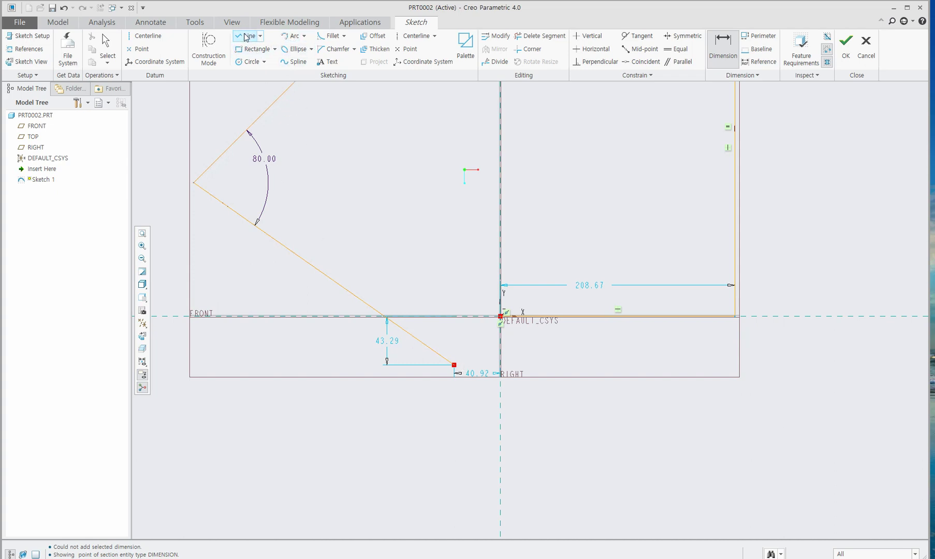
Draw a line from the loose lower endpoint to the origin, closing the shaded profile
left_click(289, 37)
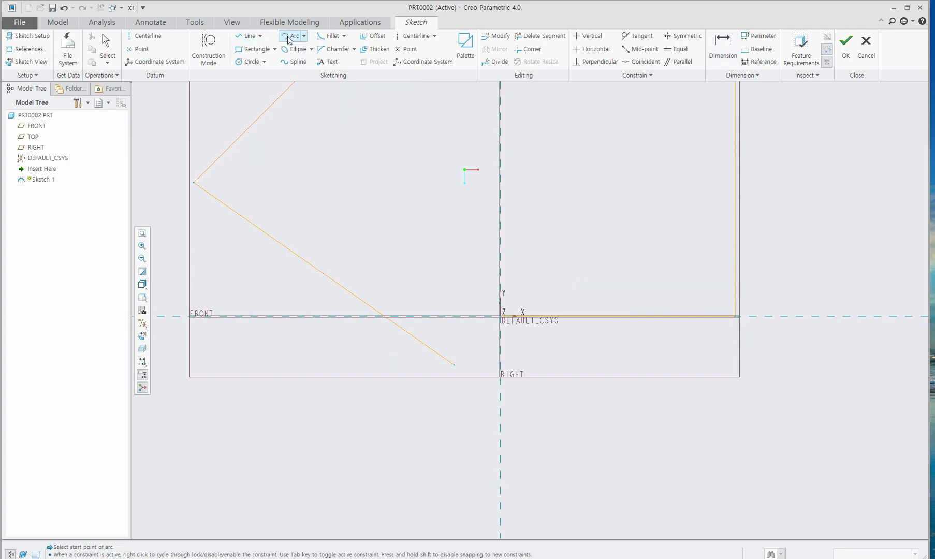
left_click(248, 36)
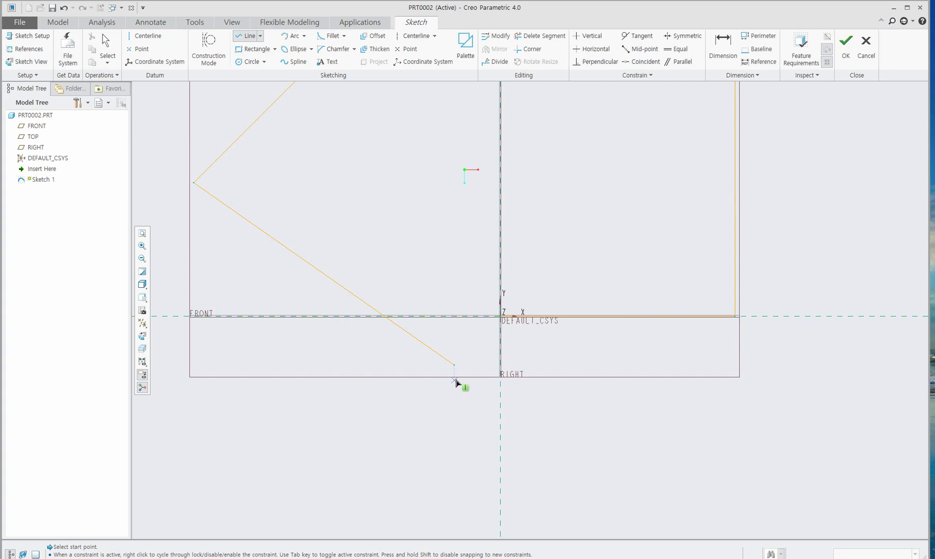
left_click(454, 365)
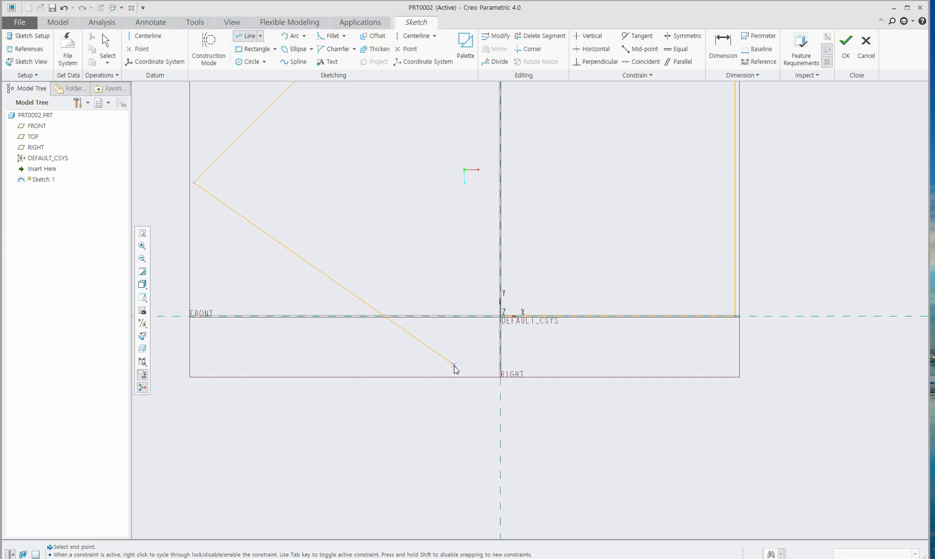
left_click(500, 316)
middle_click(428, 255)
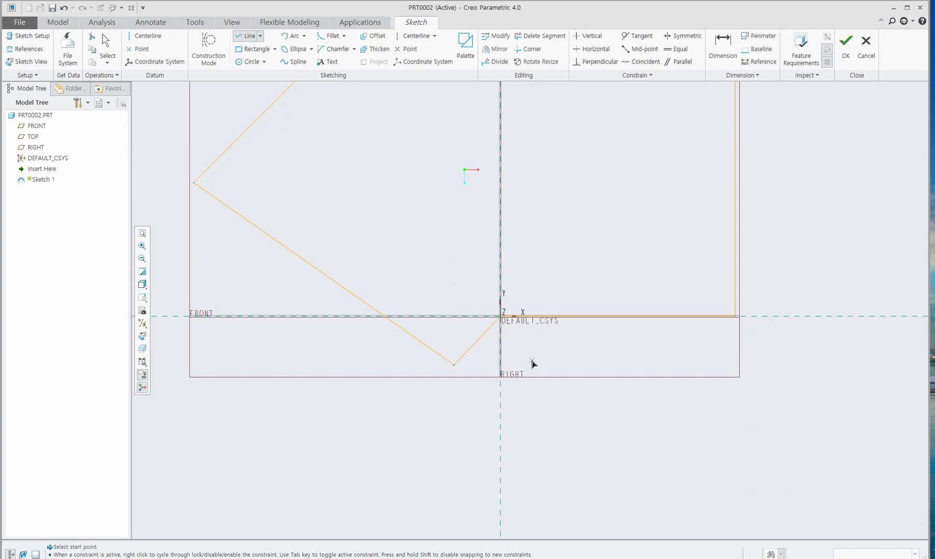
scroll(531, 362, "down", 4)
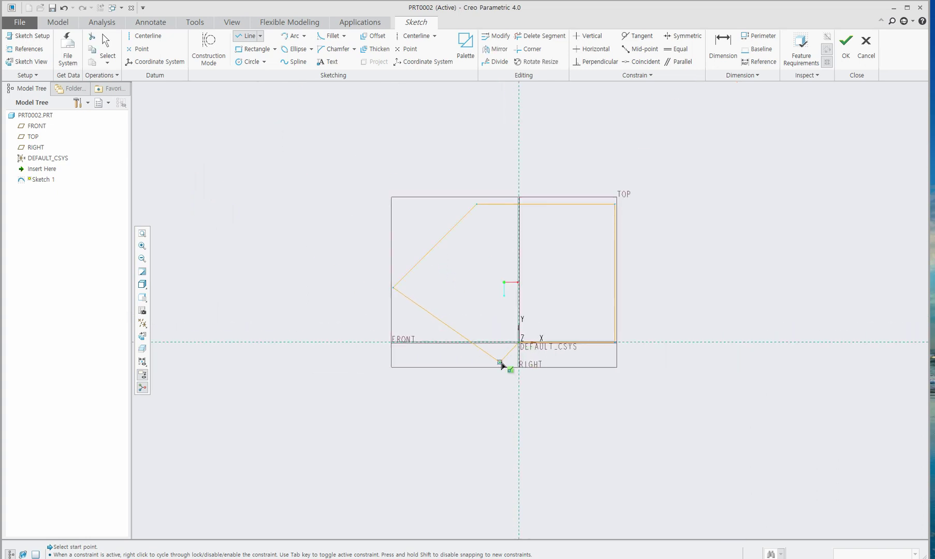
scroll(517, 356, "down", 2)
scroll(512, 359, "down", 1)
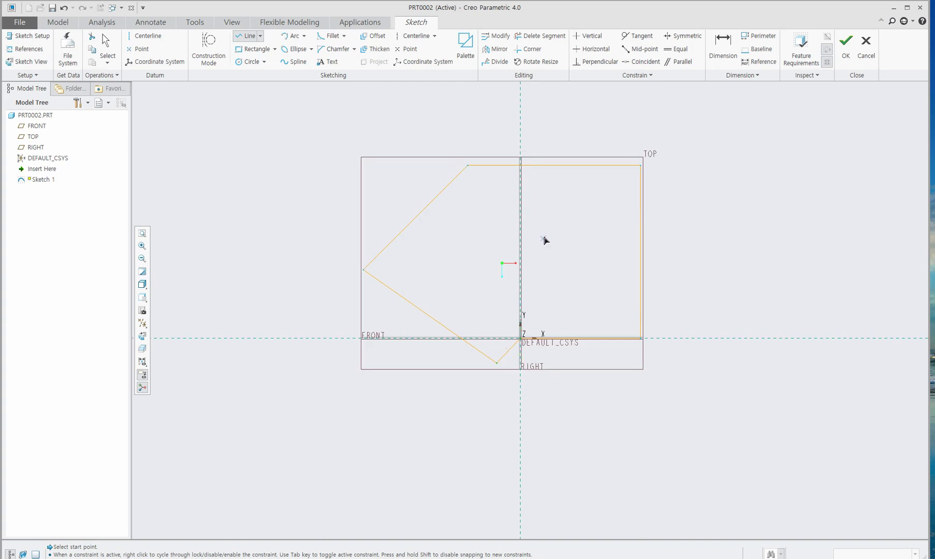
scroll(513, 359, "up", 1)
middle_click(734, 231)
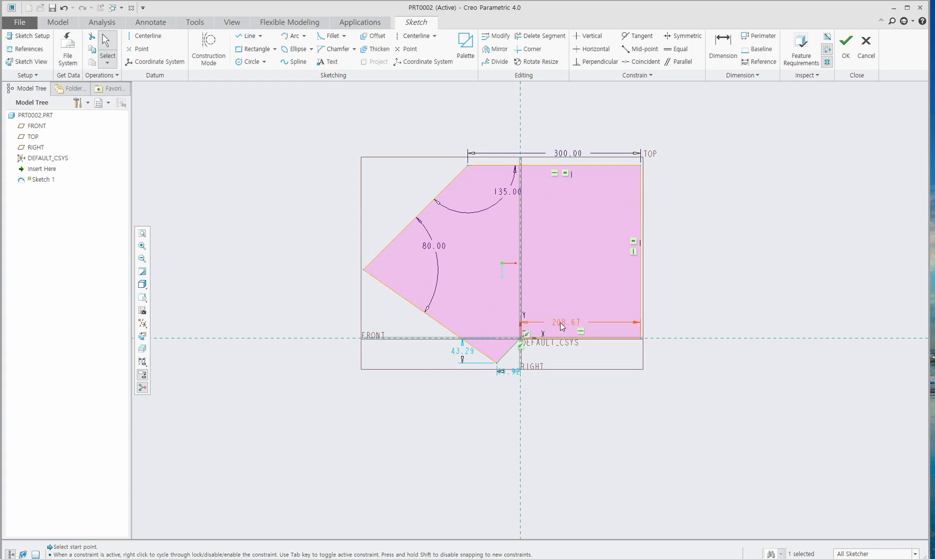
Add a 200 horizontal dimension to the right edge; reposition the 200.00 and 135.00 labels
middle_click(564, 248)
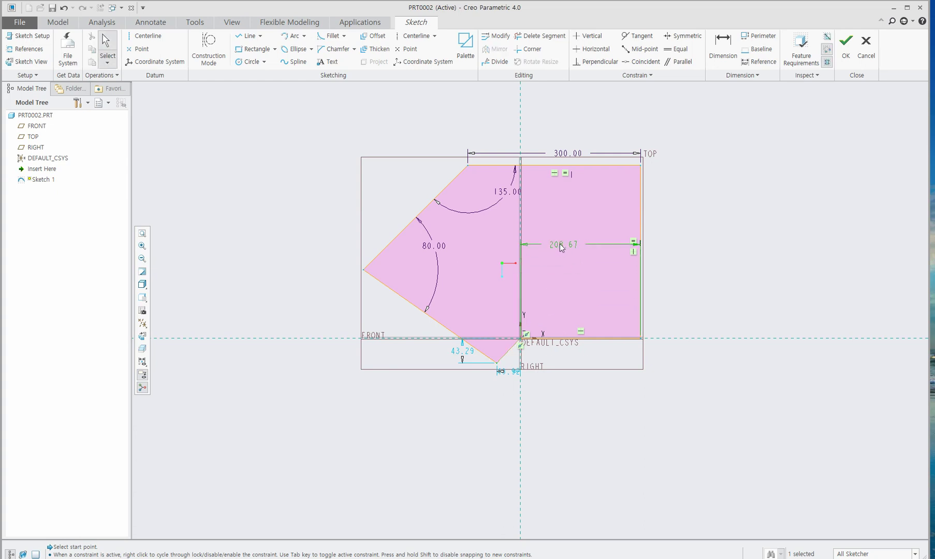
type("200")
key("Return")
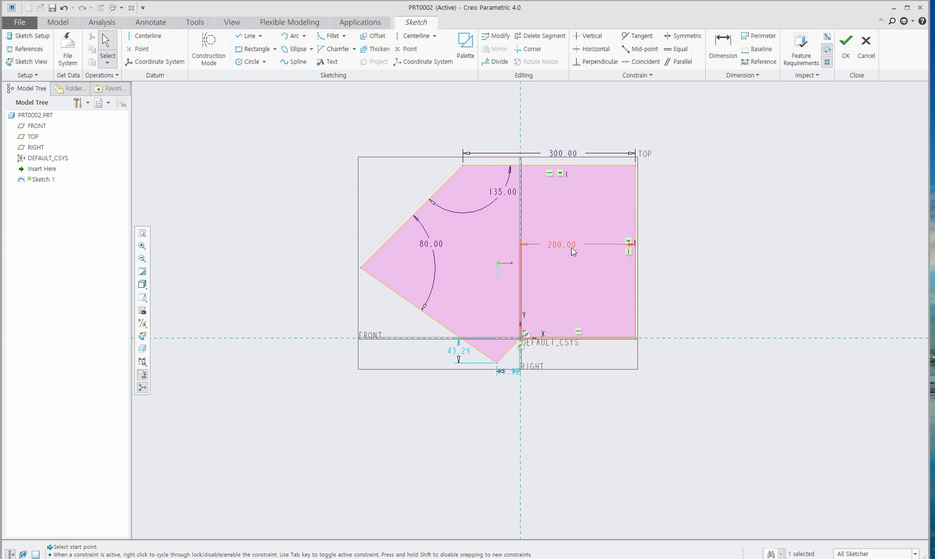
mouse_move(559, 244)
left_mouse_down()
mouse_move(596, 407)
mouse_move(606, 307)
left_mouse_up()
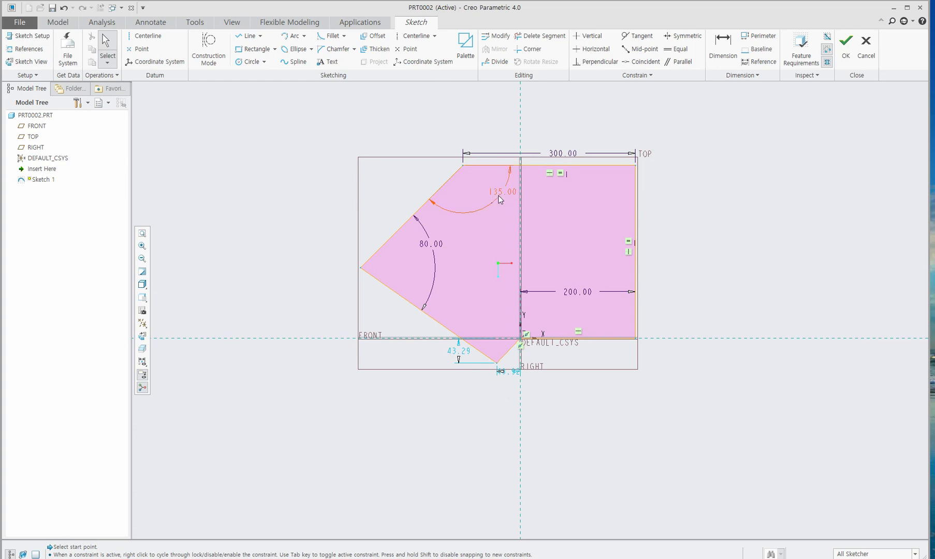
left_click_drag(501, 191, 482, 188)
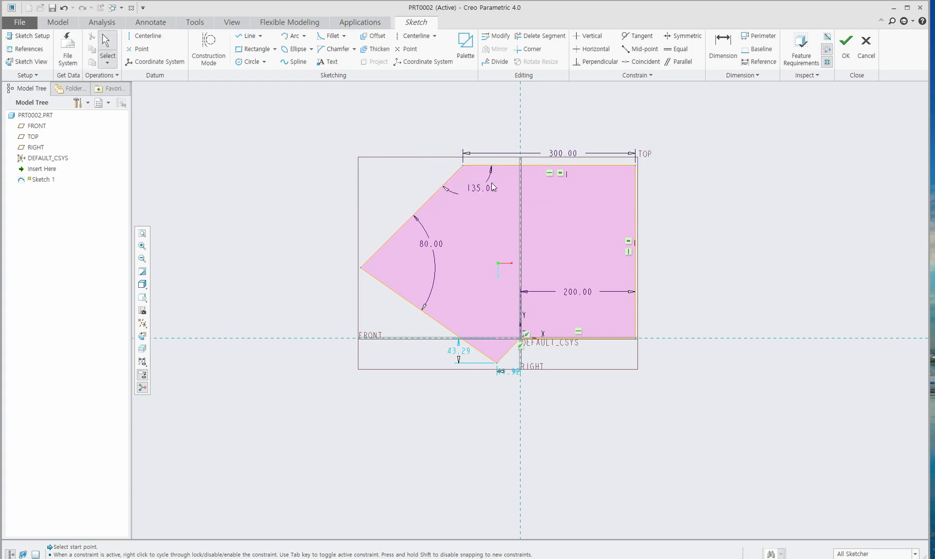